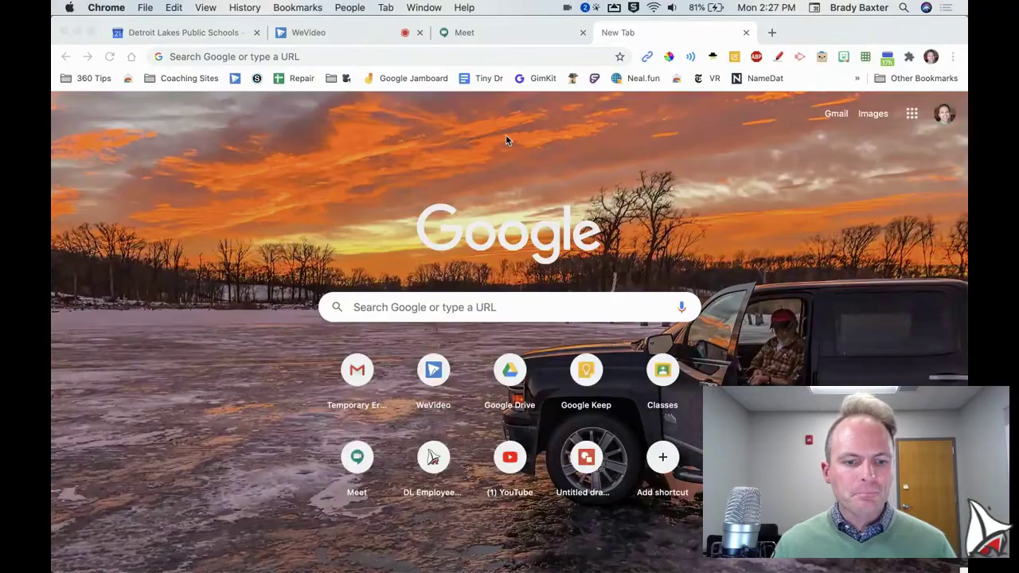
- Bring up the Chrome profile menu listing the synced school account and the other profiles
{"action": "key", "text": "alt+super+m"}
{"action": "mouse_move", "coordinate": [305, 561]}
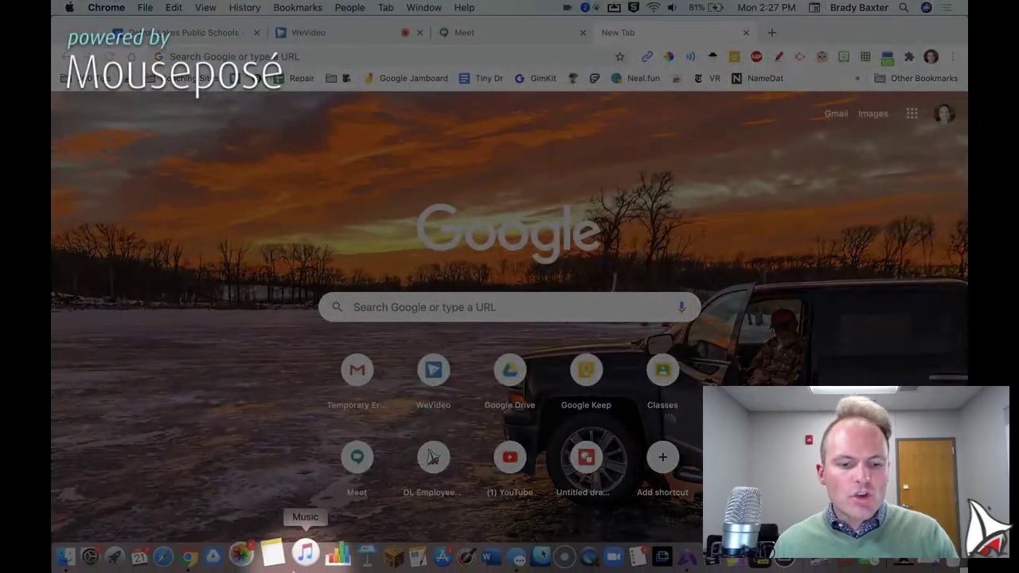
{"action": "key", "text": "alt+super+m"}
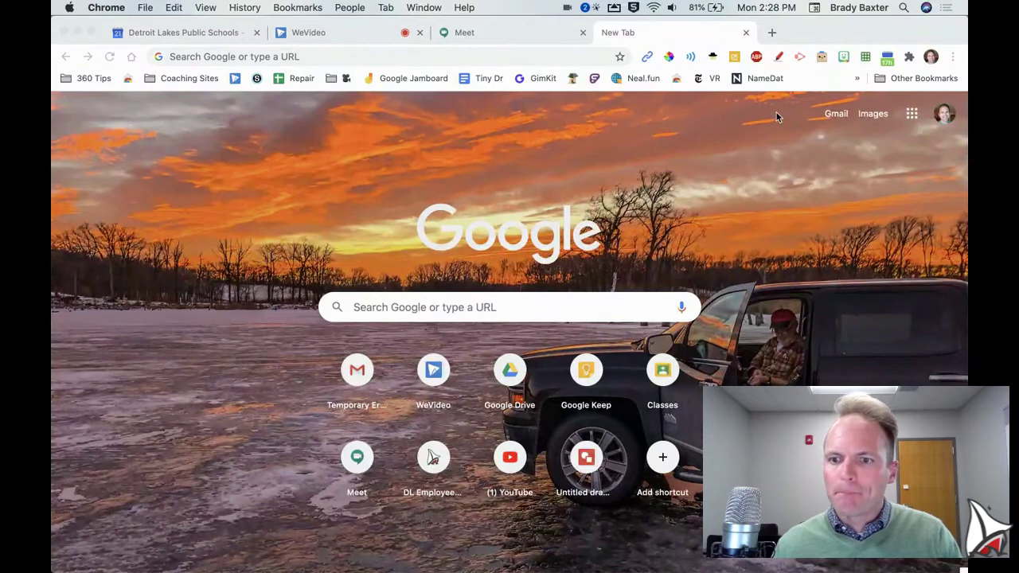
{"action": "key", "text": "ctrl+alt+super+m"}
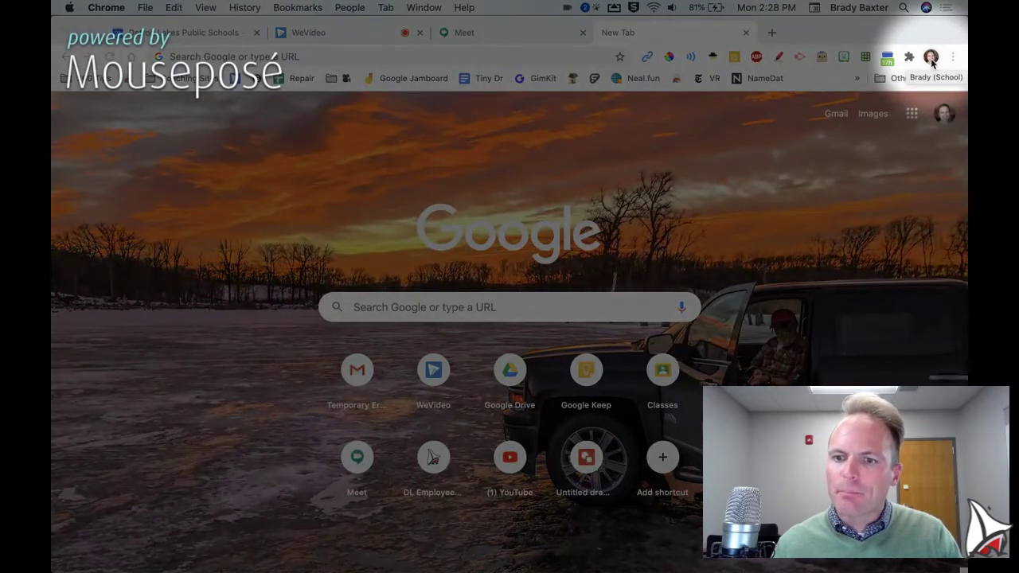
{"action": "key", "text": "ctrl+alt+super+m"}
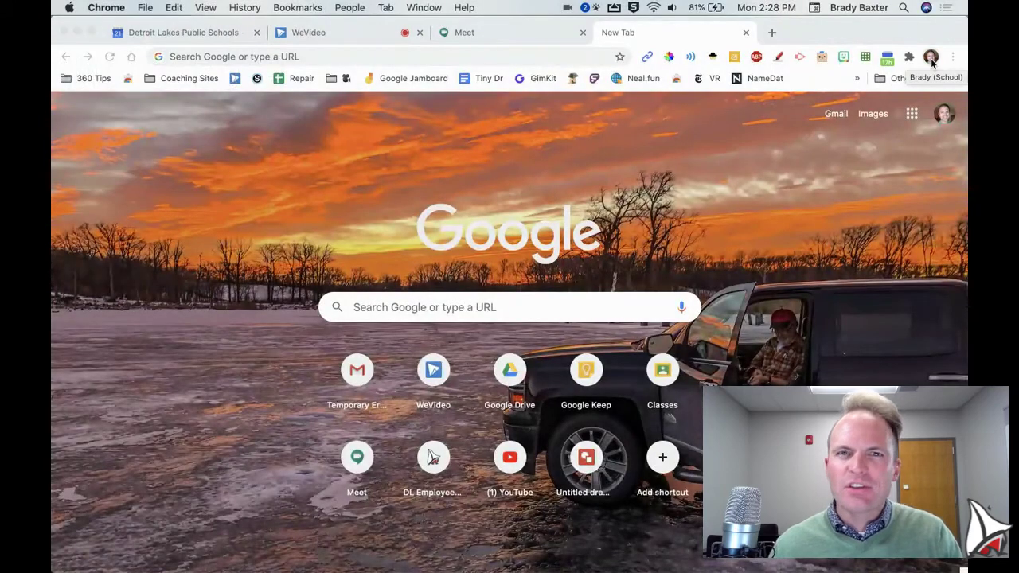
- Open and close the profile menu from the toolbar avatar, then reopen it
{"action": "left_click", "coordinate": [930, 57]}
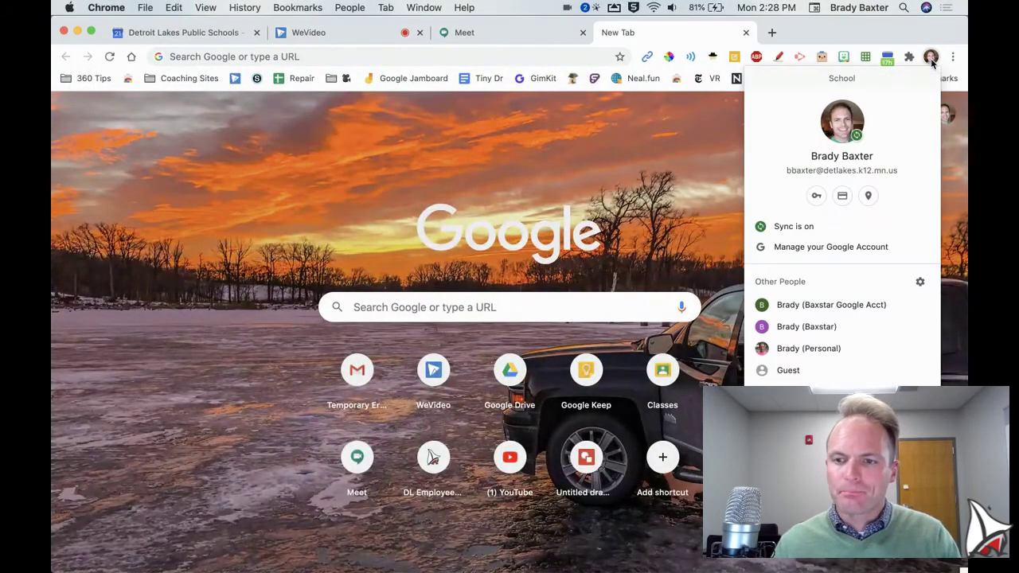
{"action": "left_click", "coordinate": [930, 57]}
{"action": "key", "text": "ctrl+alt+super+m"}
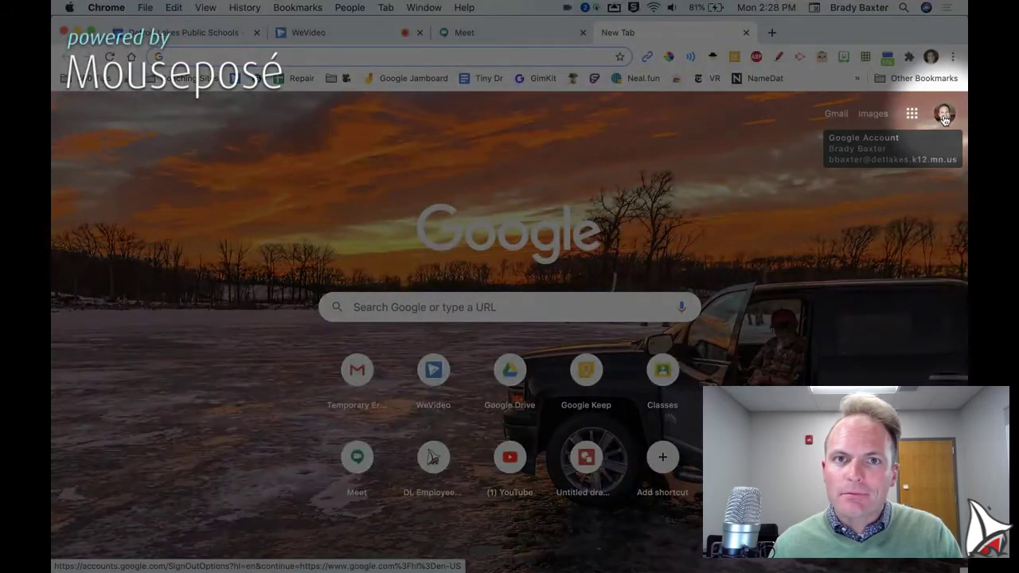
{"action": "key", "text": "ctrl+alt+super+m"}
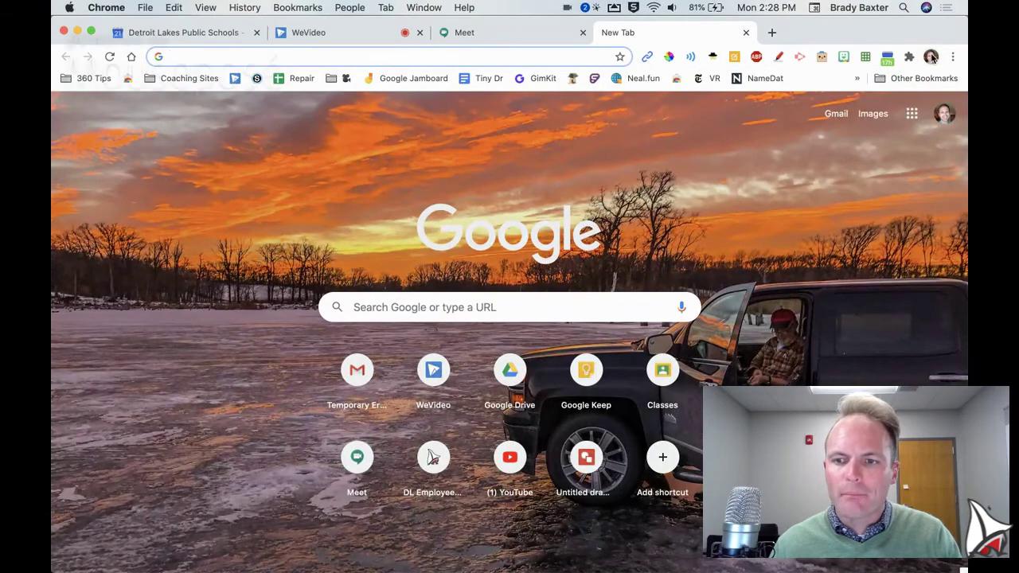
{"action": "key", "text": "ctrl+alt+super+m"}
{"action": "left_click", "coordinate": [930, 56]}
{"action": "key", "text": "ctrl+alt+super+m"}
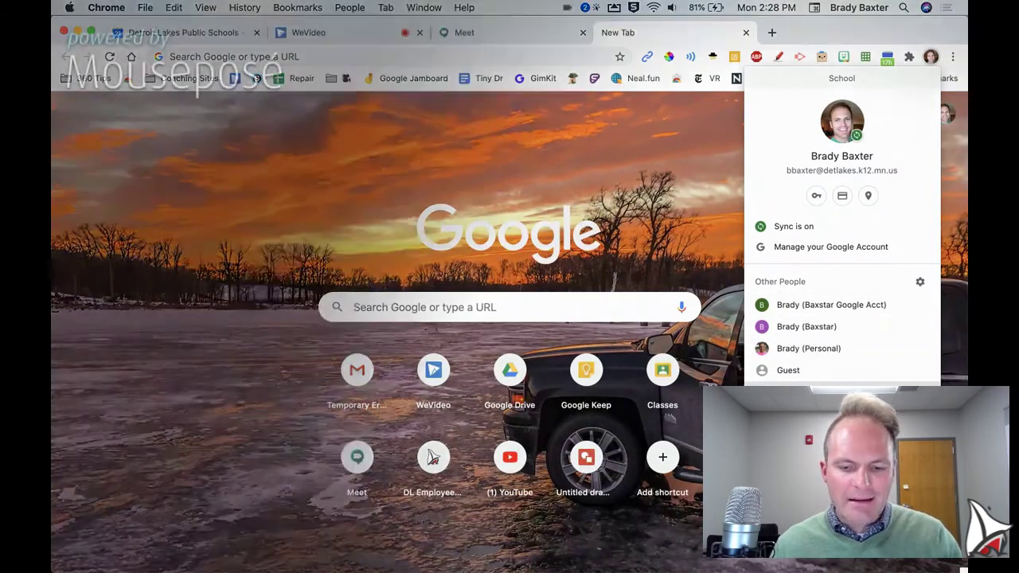
- Add a new person named 'Johnny School' with the panda avatar from Manage people
{"action": "left_click", "coordinate": [788, 394]}
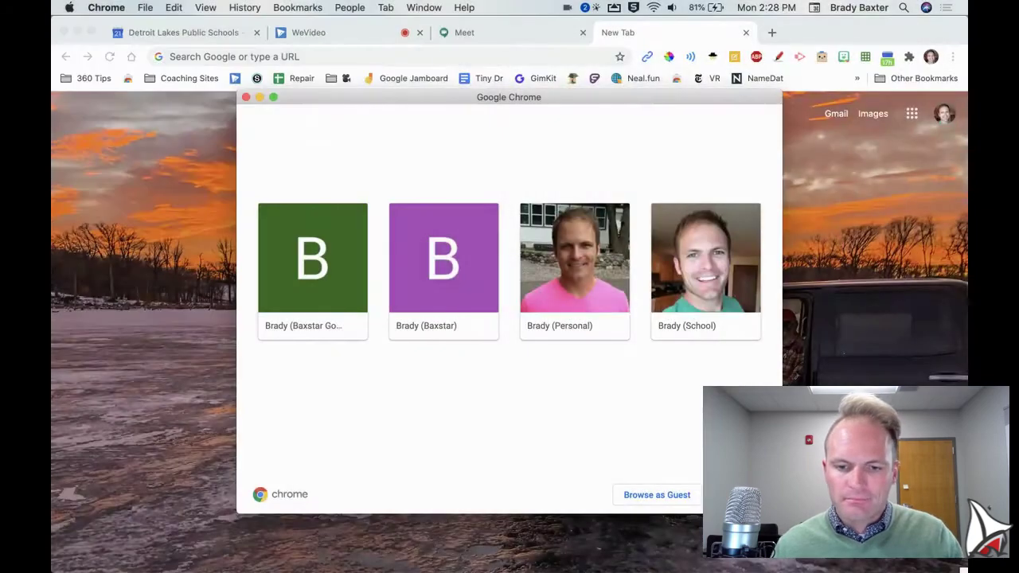
{"action": "left_click", "coordinate": [693, 458]}
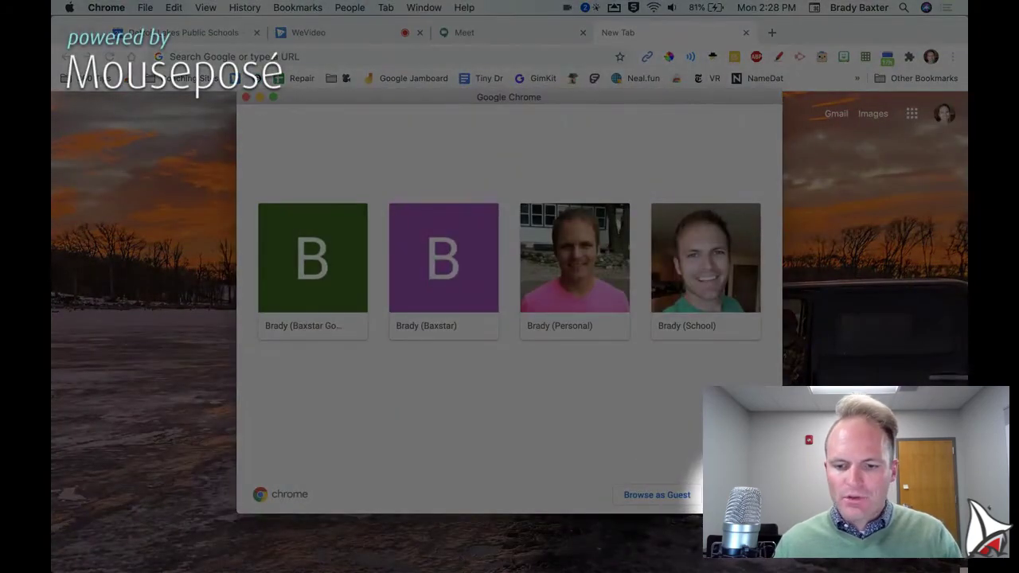
{"action": "left_click", "coordinate": [732, 494]}
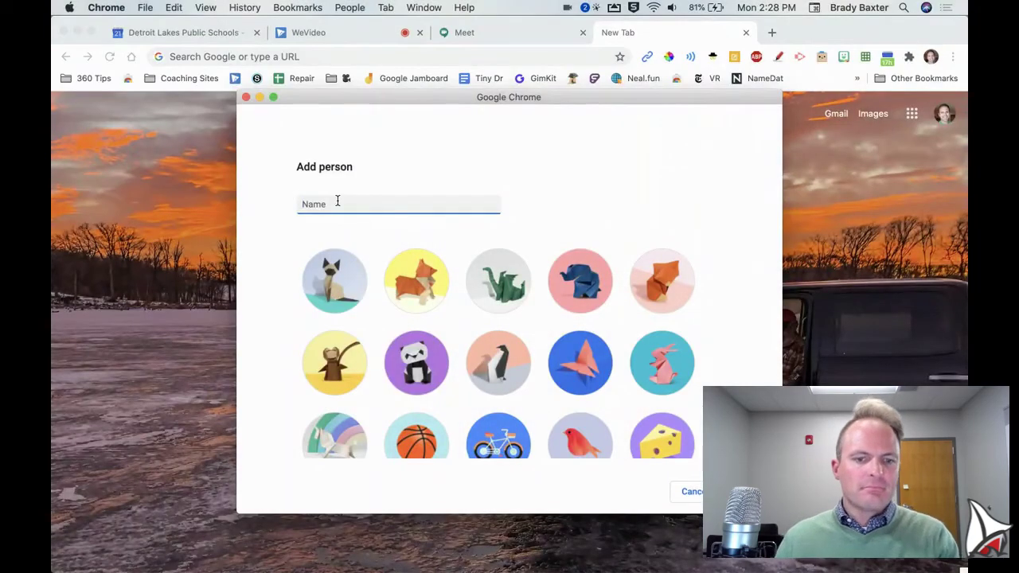
{"action": "type", "text": "Johnny School"}
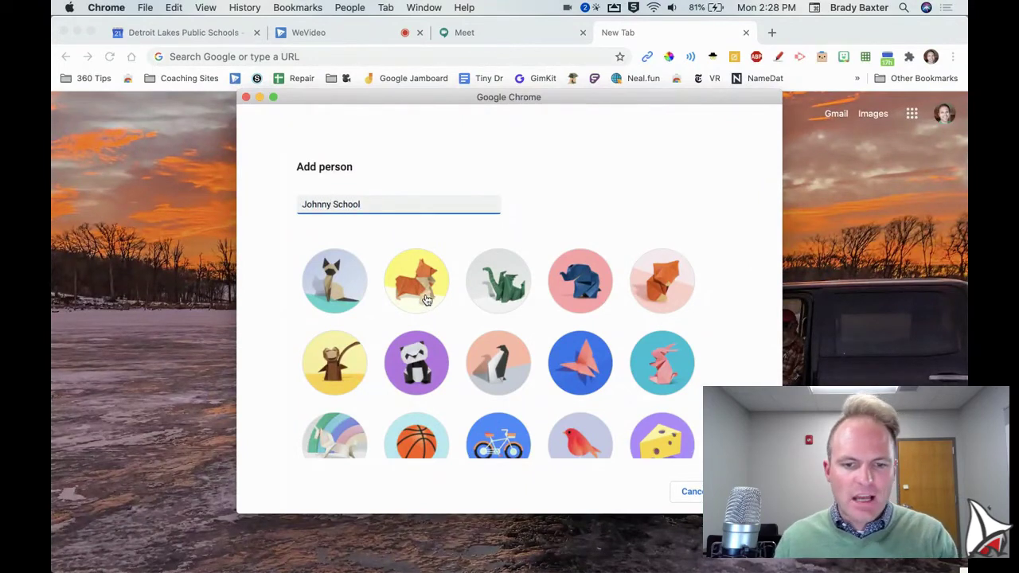
{"action": "left_click", "coordinate": [423, 362]}
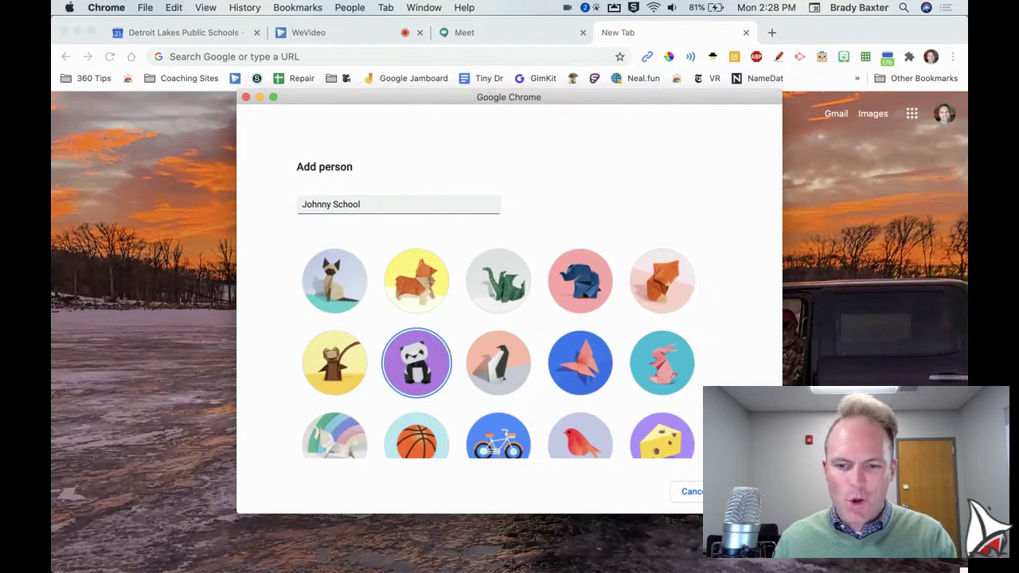
{"action": "key", "text": "Return"}
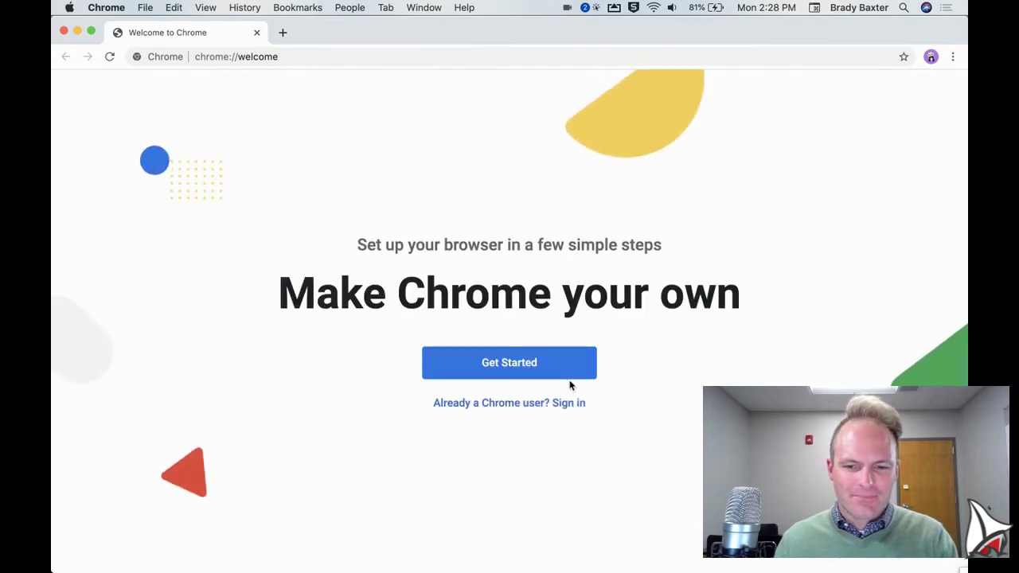
- Sign in as an existing Chrome user and submit the student school e-mail address
{"action": "left_click", "coordinate": [563, 404]}
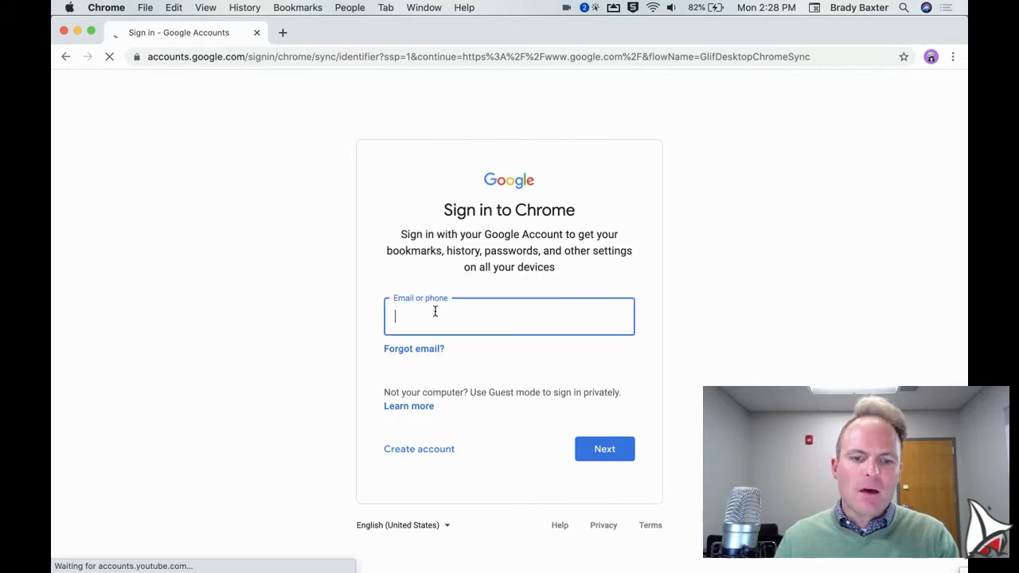
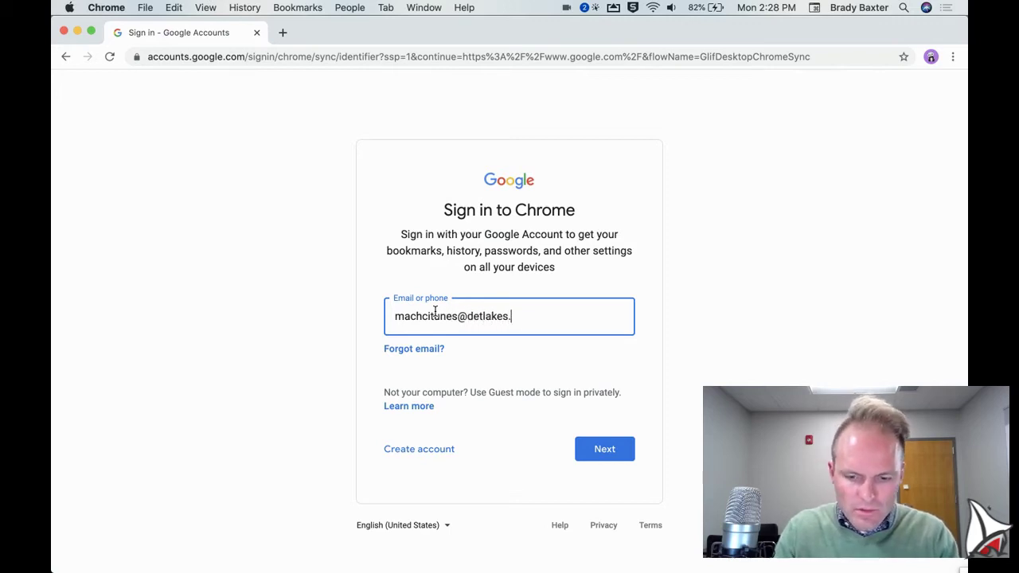
{"action": "key", "text": "Return"}
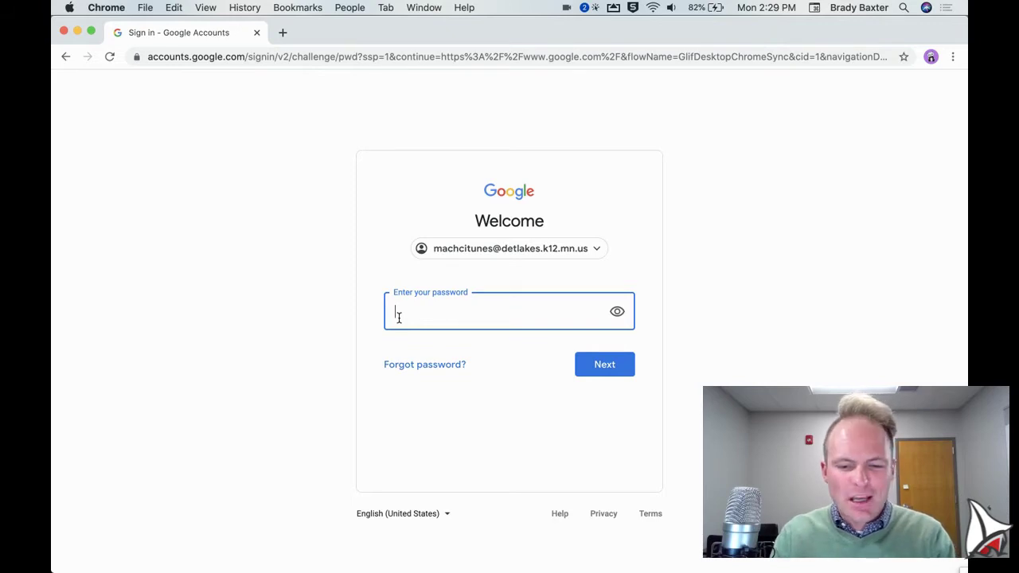
- Enter the account password, then retype it after the Wrong password error
{"action": "type", "text": "•"}
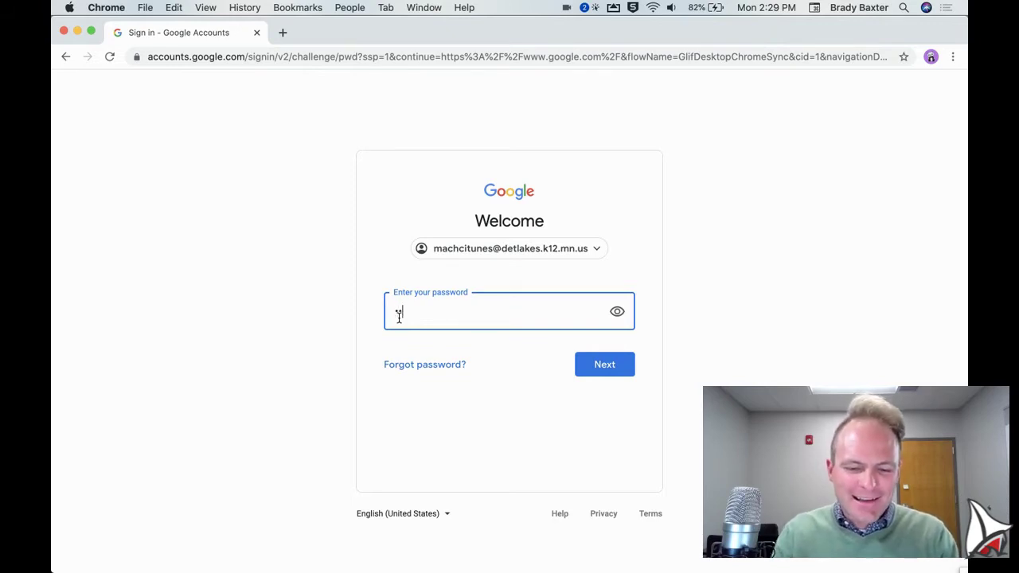
{"action": "type", "text": "••••"}
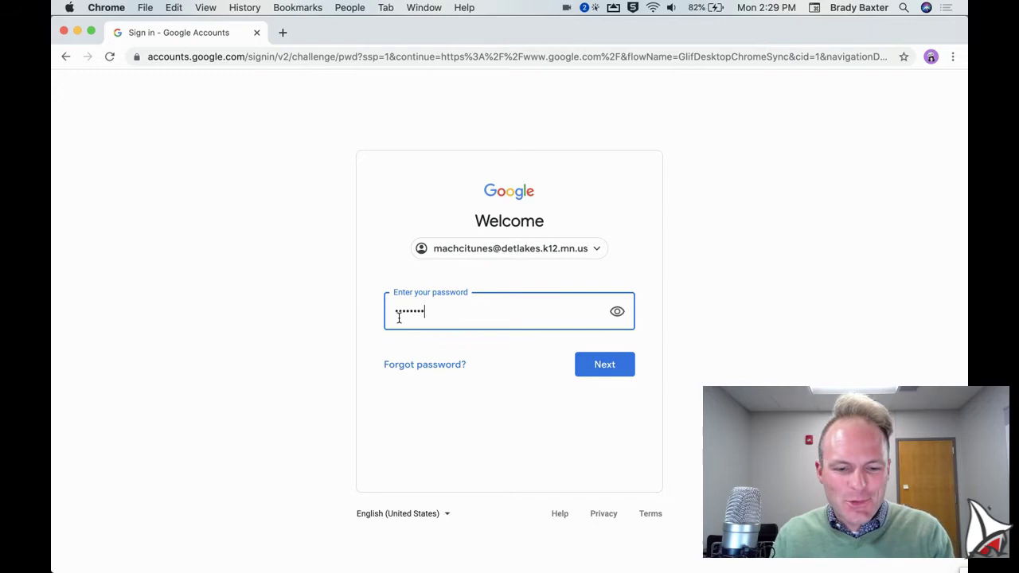
{"action": "type", "text": "••"}
{"action": "key", "text": "Return"}
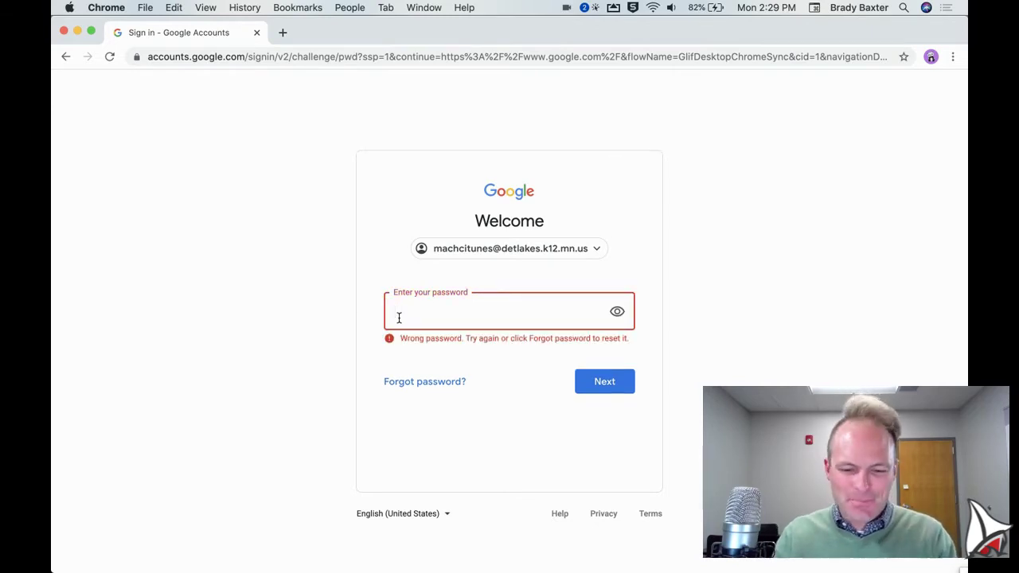
{"action": "type", "text": "•••"}
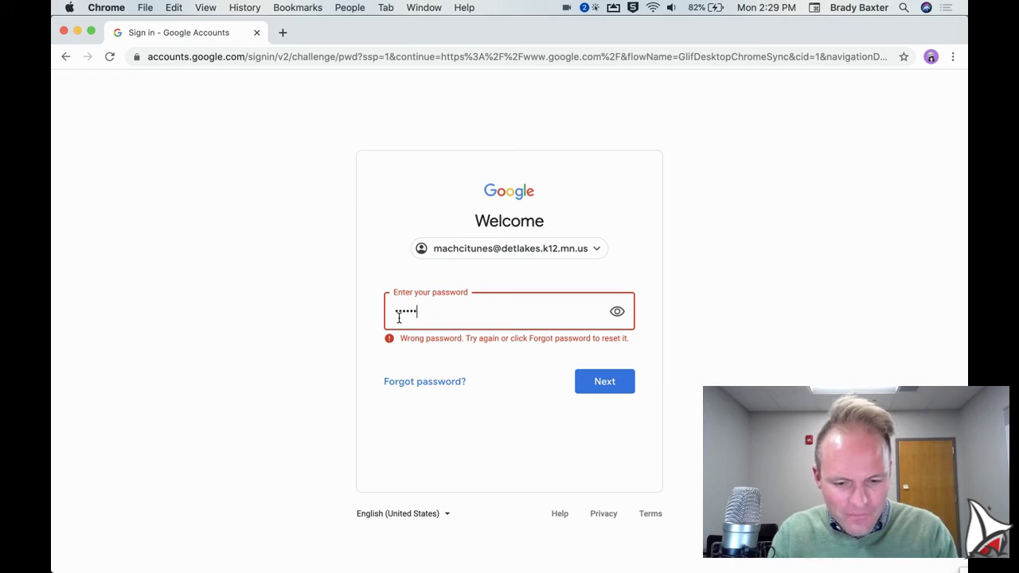
{"action": "key", "text": "Return"}
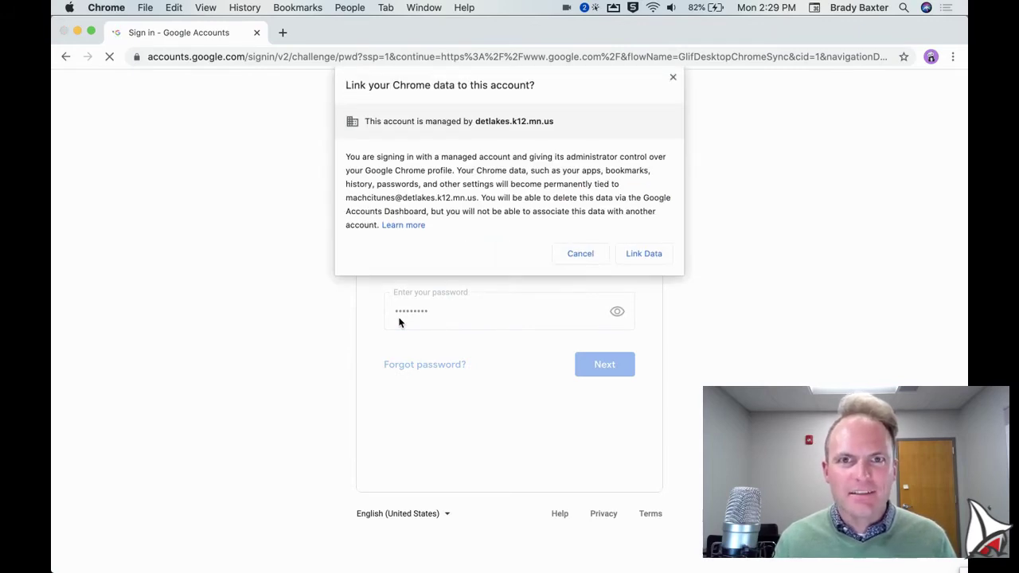
- Choose Link Data, then confirm 'Yes, I'm in' to turn on sync
{"action": "key", "text": "ctrl+alt+super+m"}
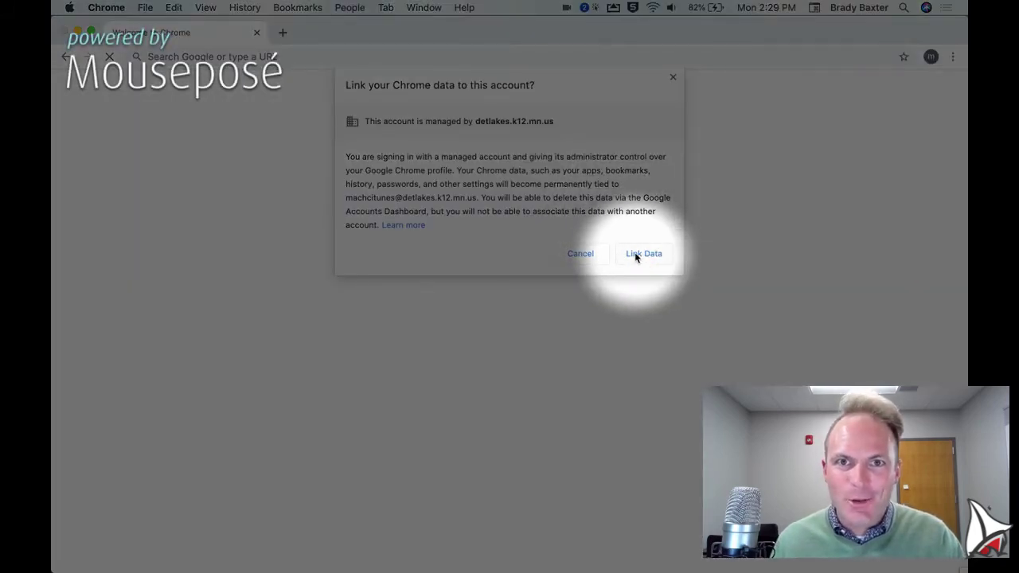
{"action": "left_click", "coordinate": [635, 255]}
{"action": "key", "text": "ctrl+alt+super+m"}
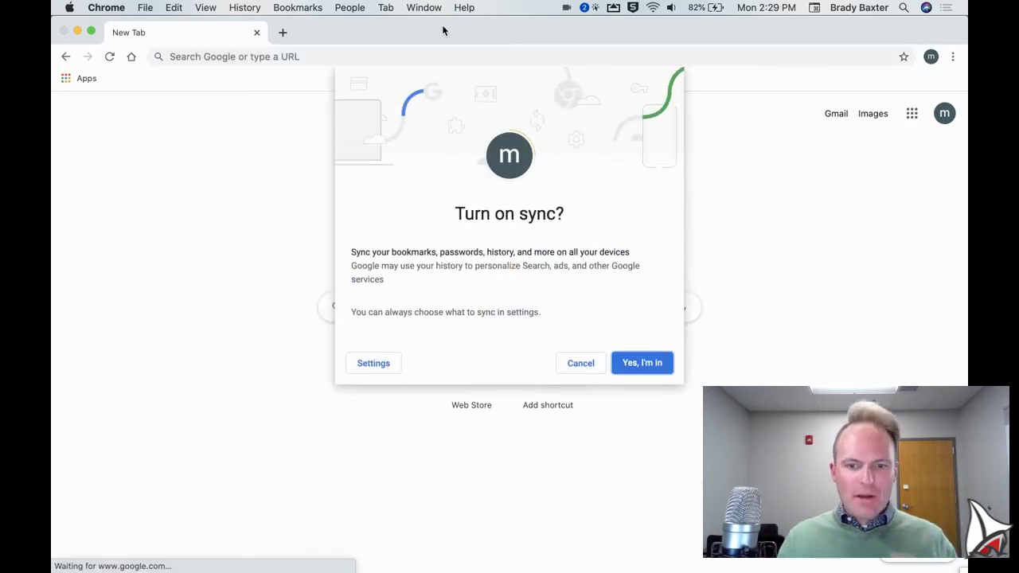
{"action": "left_click", "coordinate": [634, 365]}
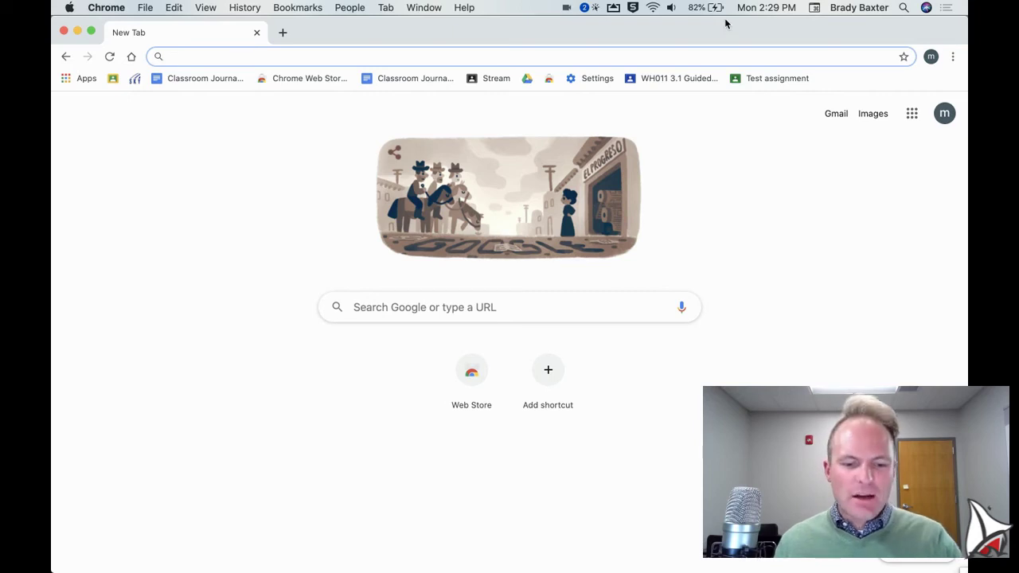
{"action": "key", "text": "ctrl+Escape"}
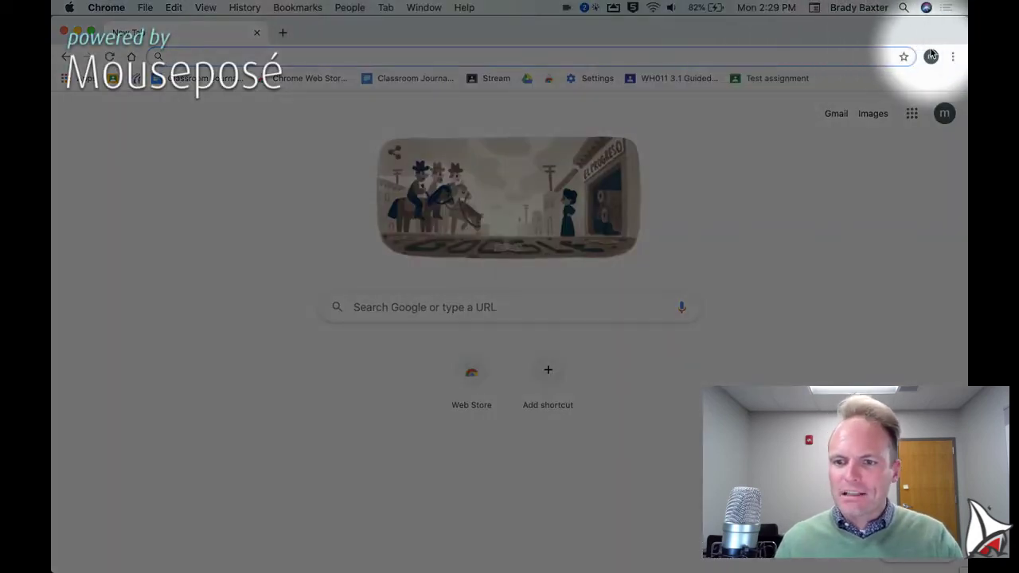
{"action": "left_click", "coordinate": [930, 57]}
{"action": "key", "text": "ctrl+Escape"}
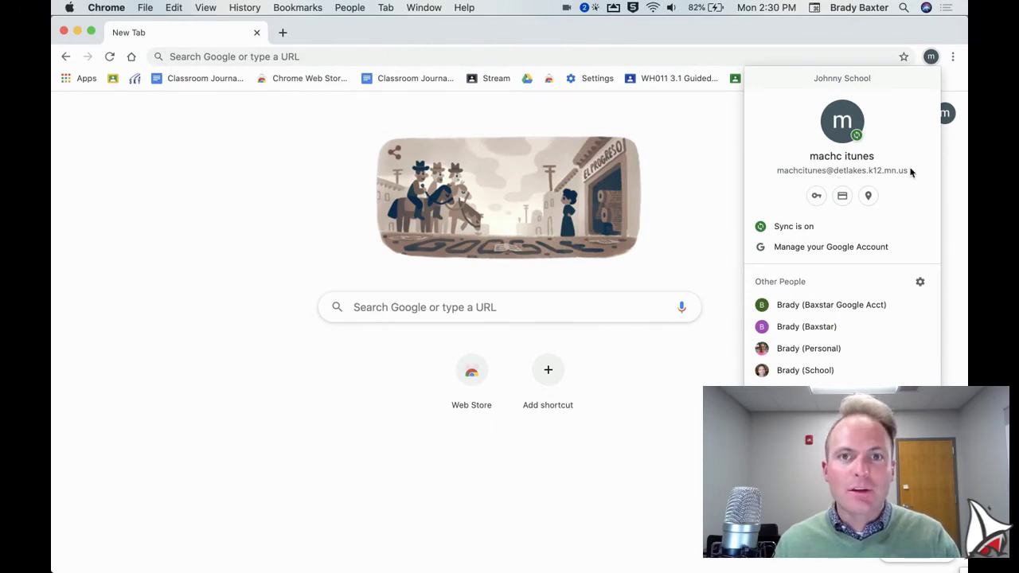
{"action": "left_click", "coordinate": [724, 140]}
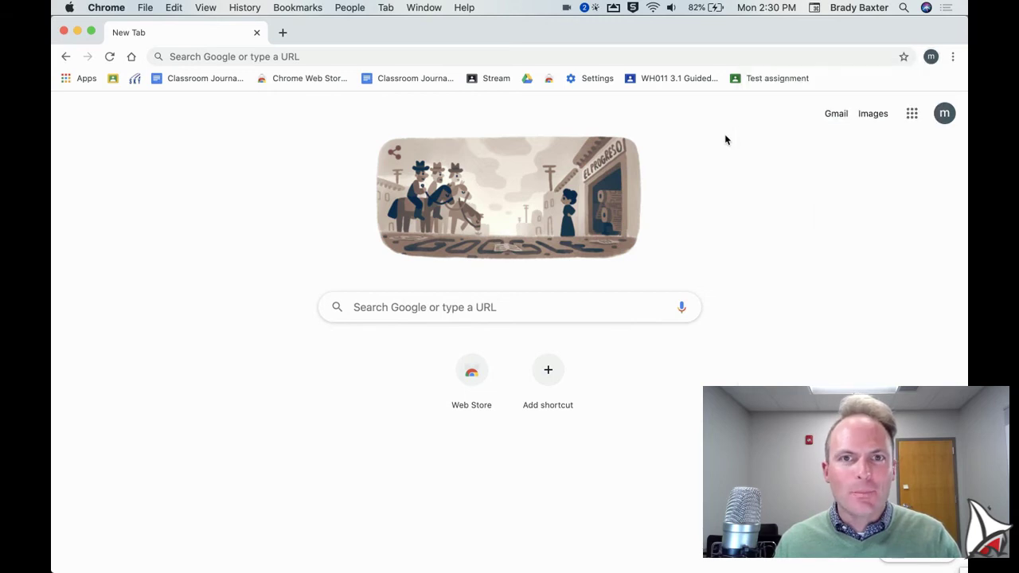
- Load classroom.google.com in a new tab, removing the autocompleted course address
{"action": "left_click", "coordinate": [281, 33]}
{"action": "type", "text": "classr"}
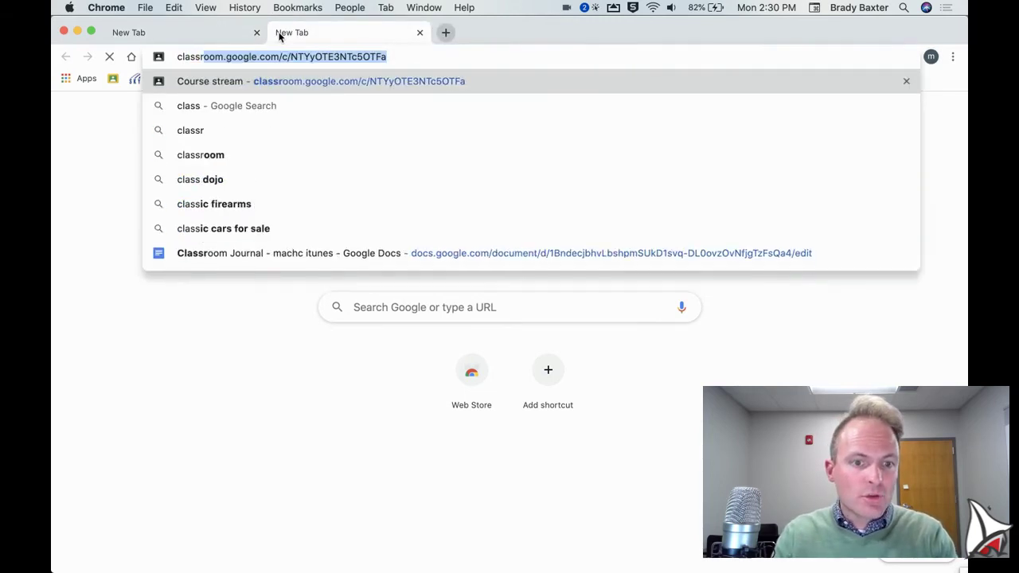
{"action": "type", "text": "oom.google."}
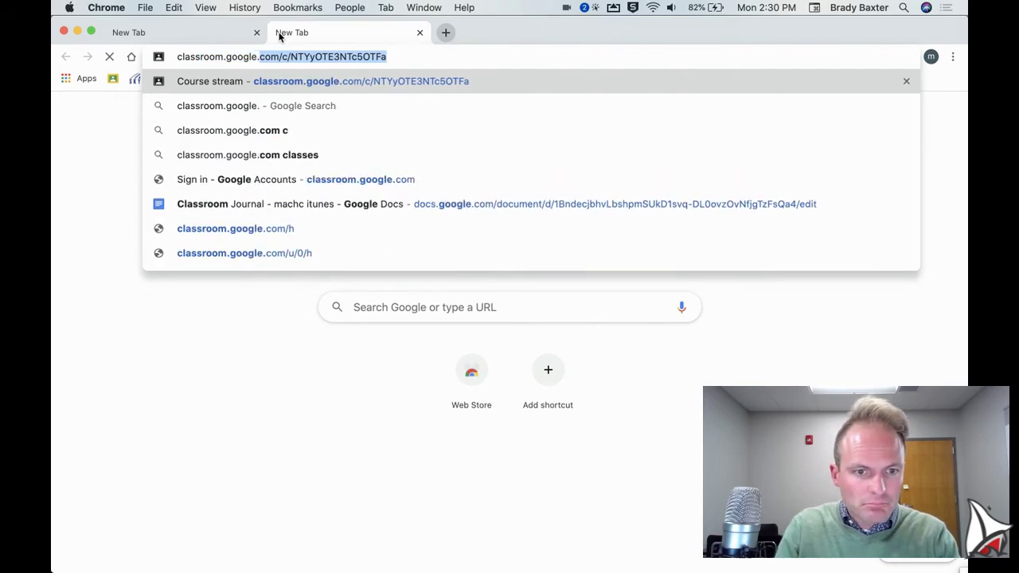
{"action": "type", "text": "com"}
{"action": "key", "text": "BackSpace"}
{"action": "key", "text": "Return"}
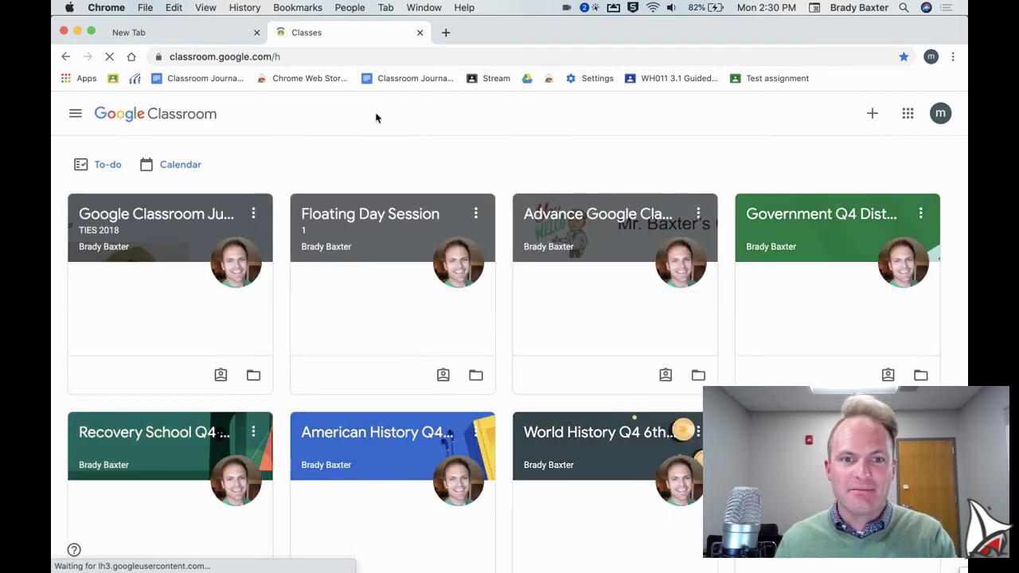
- Open gmail.com in a new tab
{"action": "left_click", "coordinate": [445, 32]}
{"action": "type", "text": "gmail.com"}
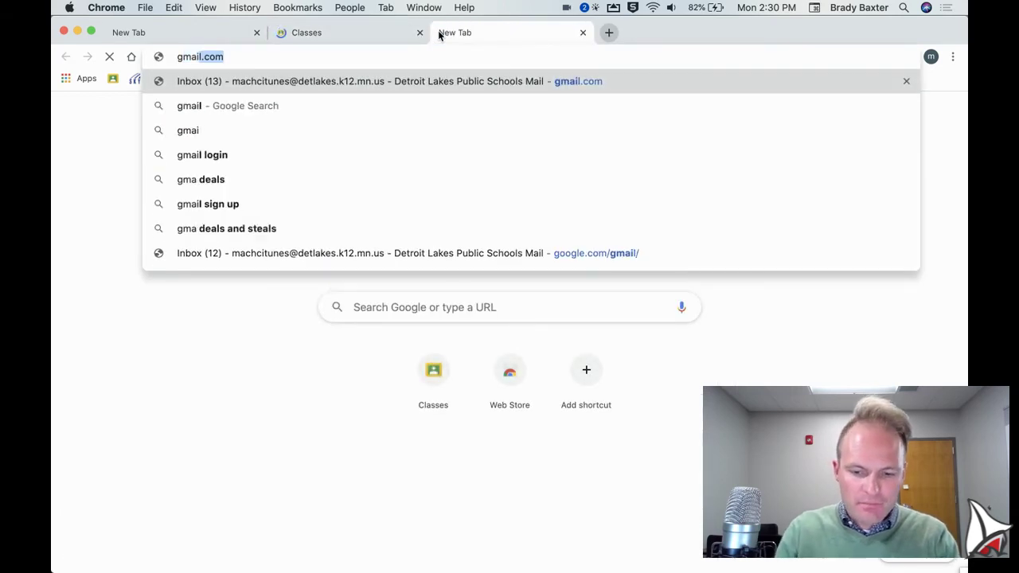
{"action": "key", "text": "Return"}
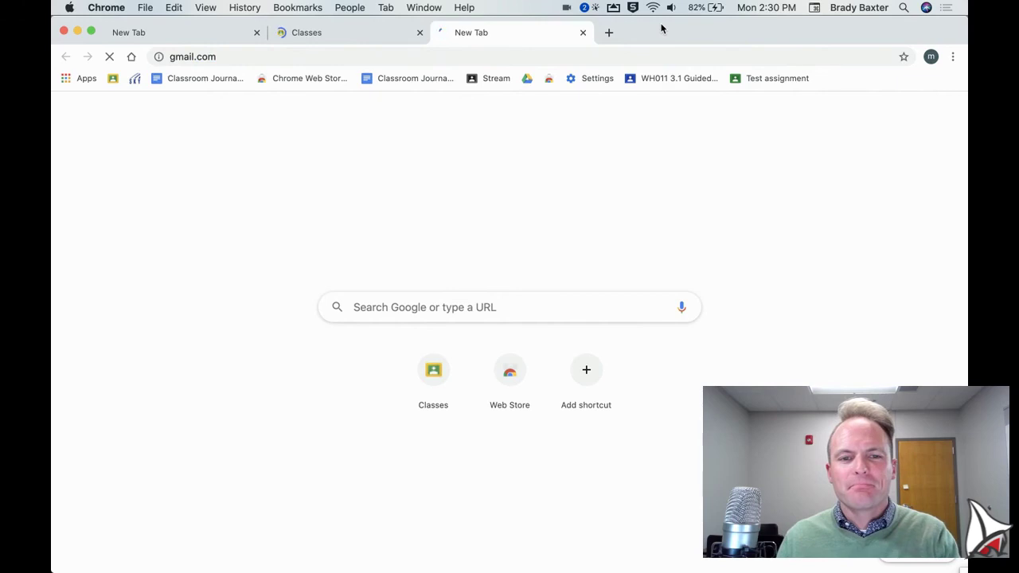
- Load calendar.google.com in another new tab and close the Gmail tab
{"action": "left_click", "coordinate": [608, 33]}
{"action": "type", "text": "calendar"}
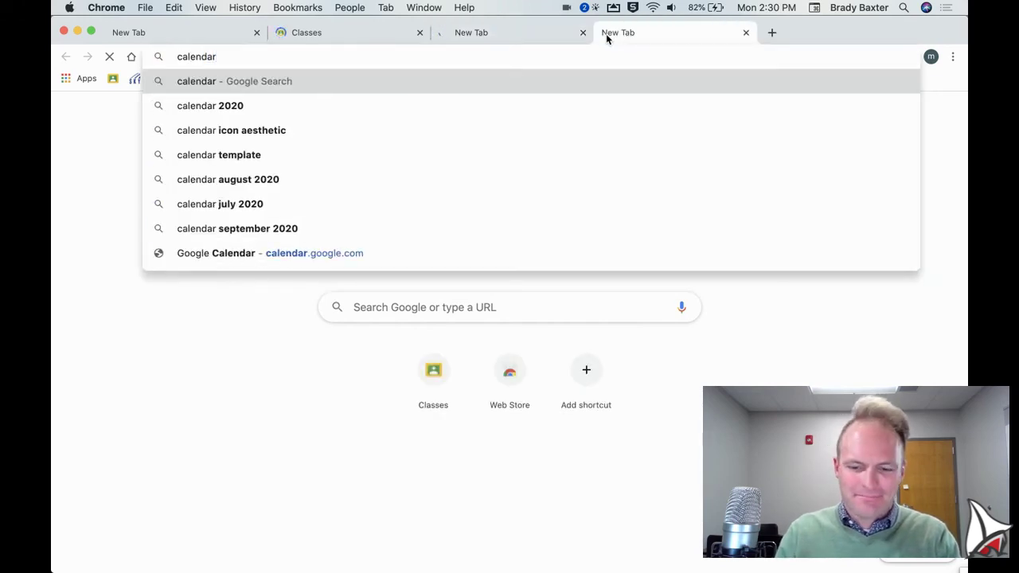
{"action": "type", "text": ".google.co"}
{"action": "key", "text": "Return"}
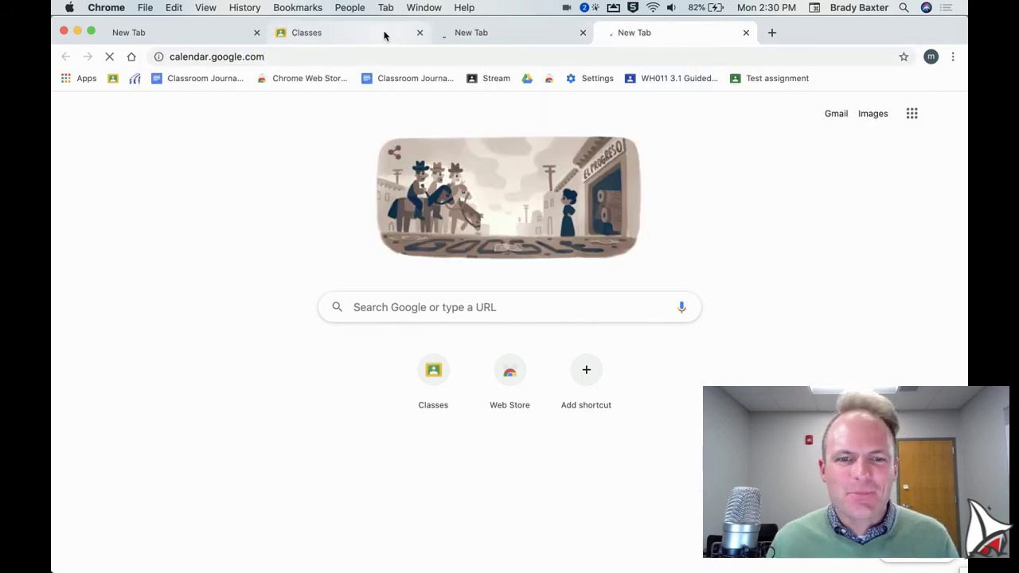
{"action": "left_click", "coordinate": [475, 36]}
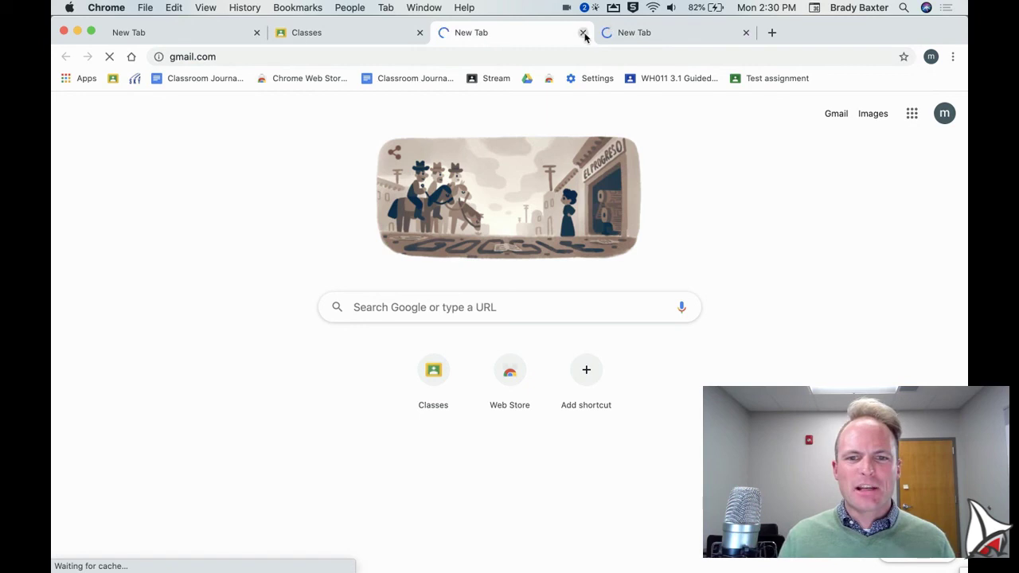
{"action": "left_click", "coordinate": [583, 33]}
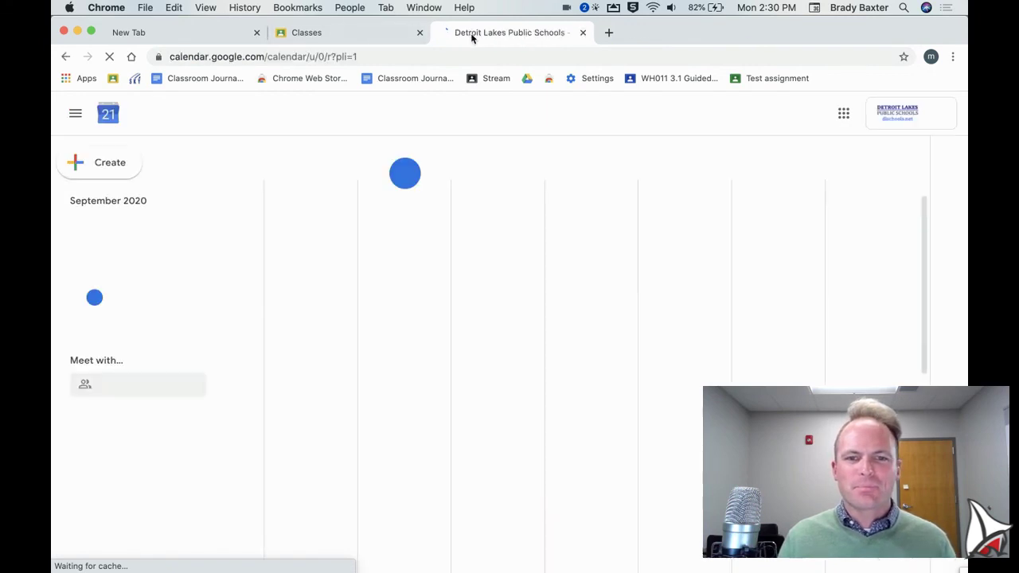